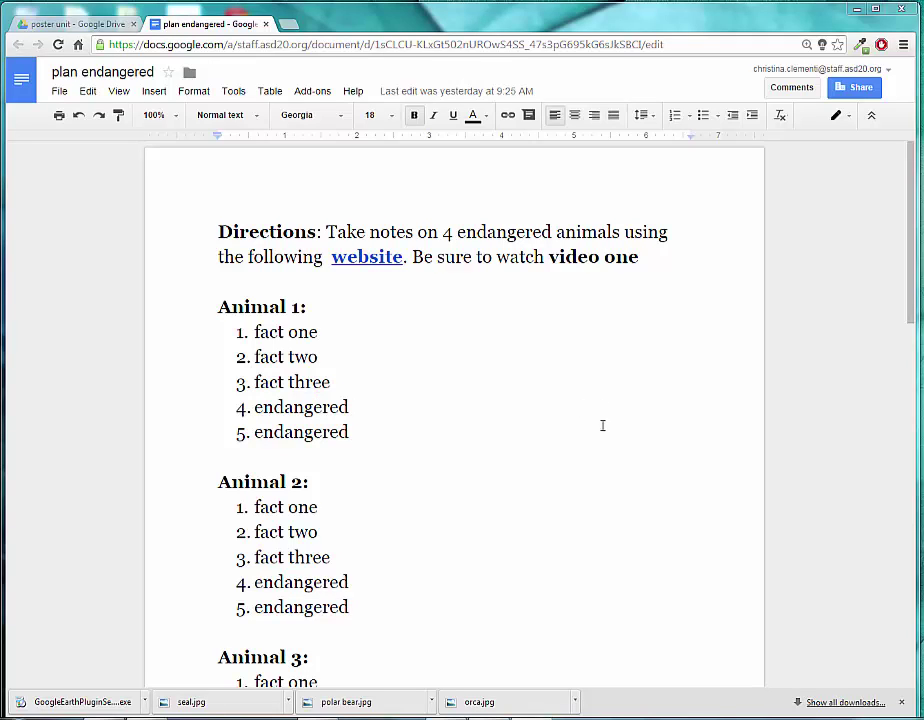
Follow the directions' website link to the Kids' Planet endangered species fact sheets
left_click(369, 258)
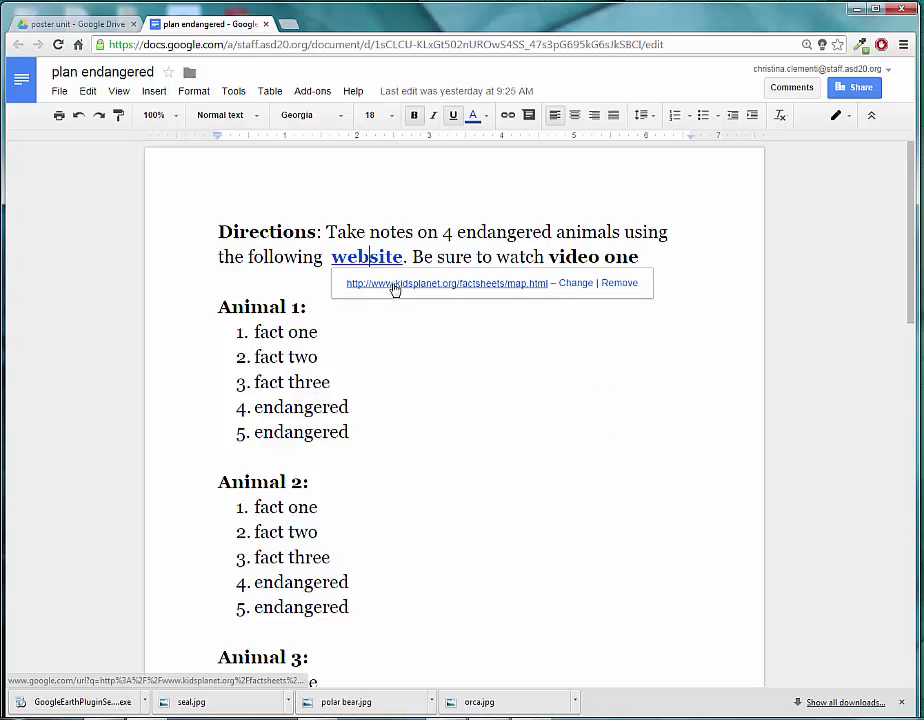
left_click(394, 284)
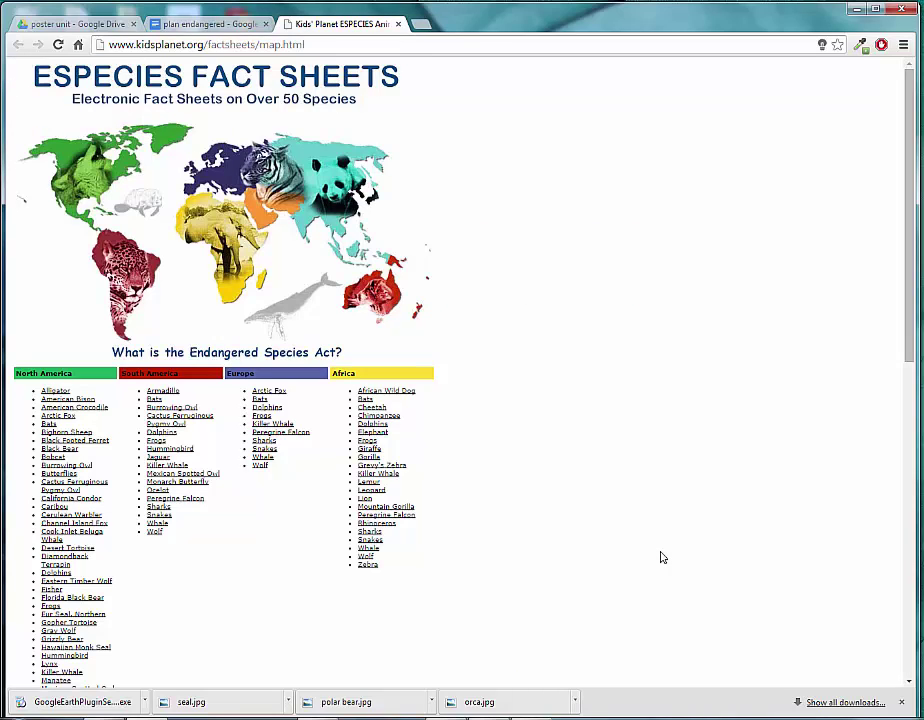
Zoom in on the Kids' Planet species list and open the Killer Whale fact sheet
key("ctrl+plus")
key("ctrl+plus")
key("ctrl+plus")
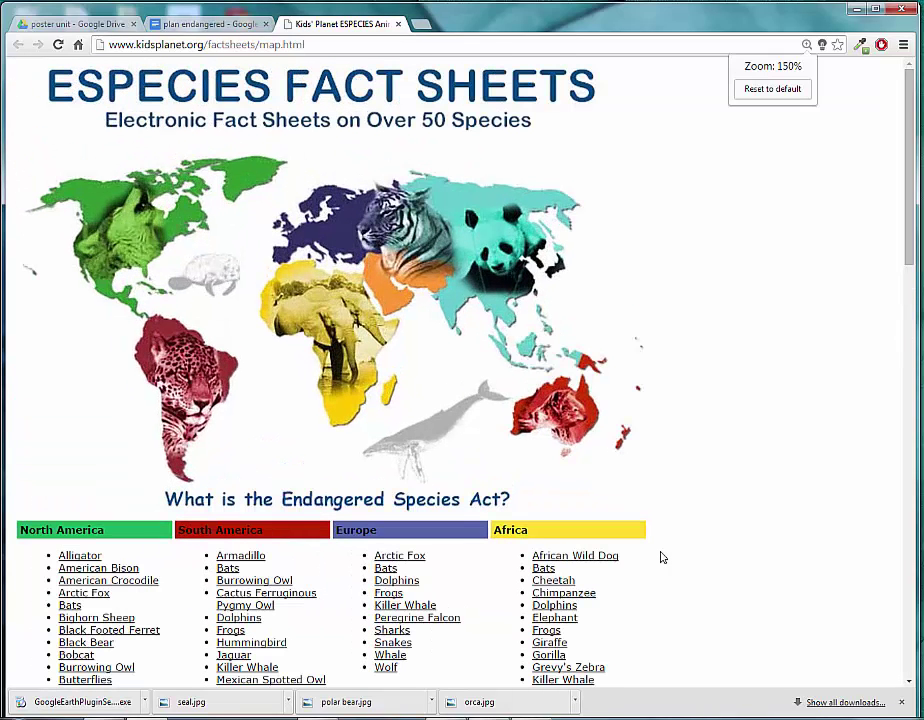
scroll(767, 402, "down", 3)
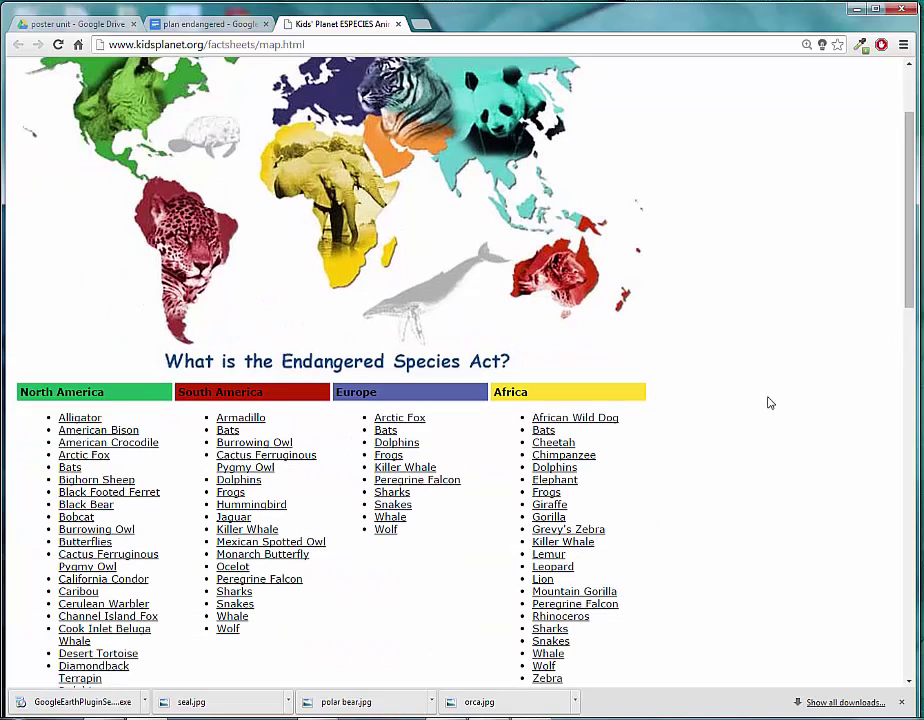
scroll(521, 247, "down", 7)
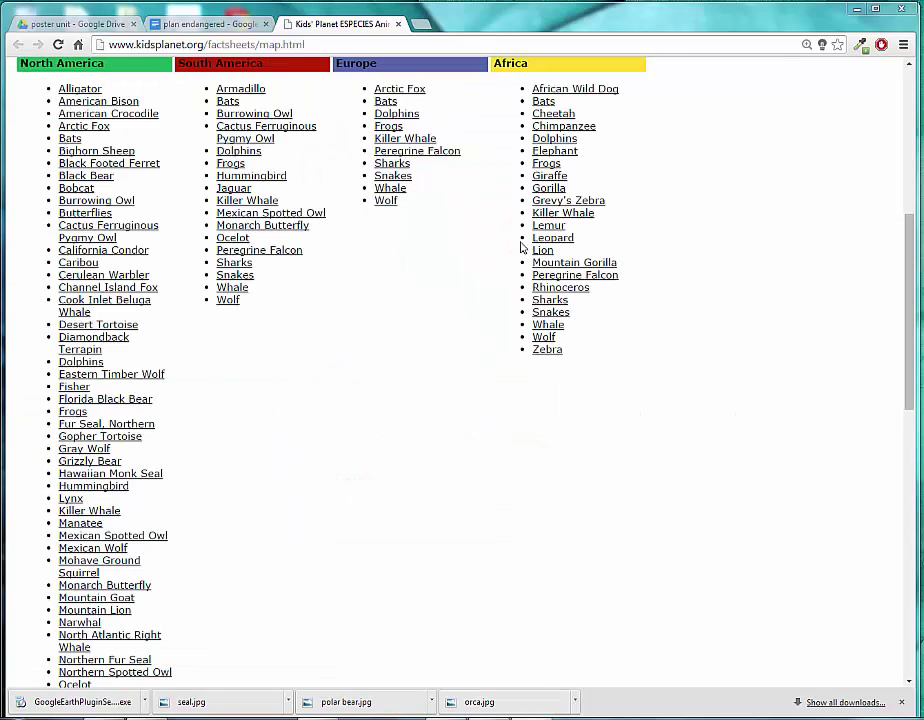
left_click(240, 204)
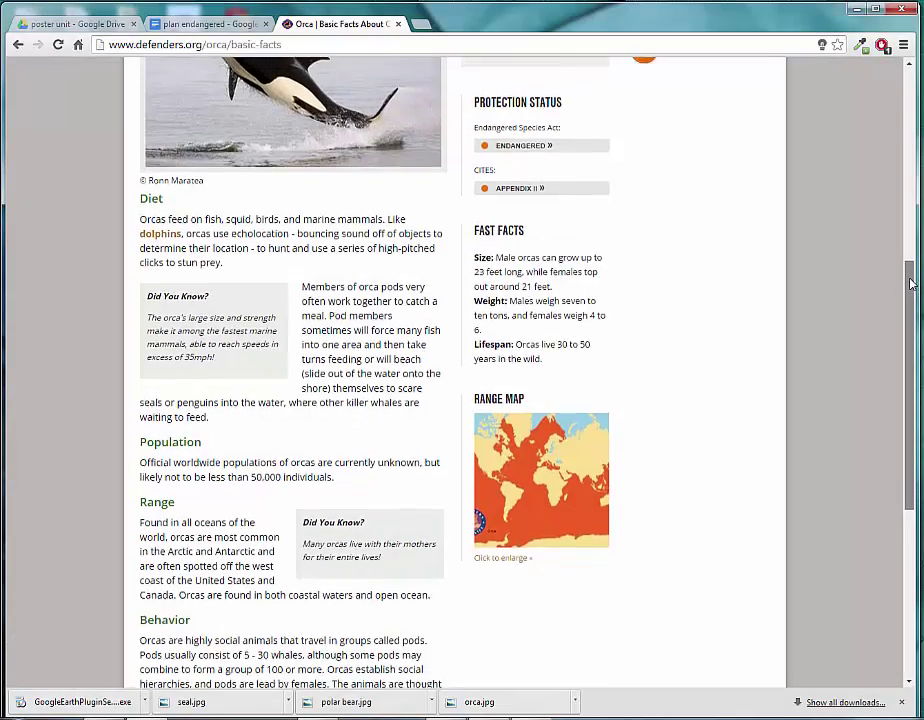
Scroll the Orca Basic Facts page until the Fast Facts box shows
scroll(912, 263, "up", 1)
left_click_drag(912, 263, 918, 289)
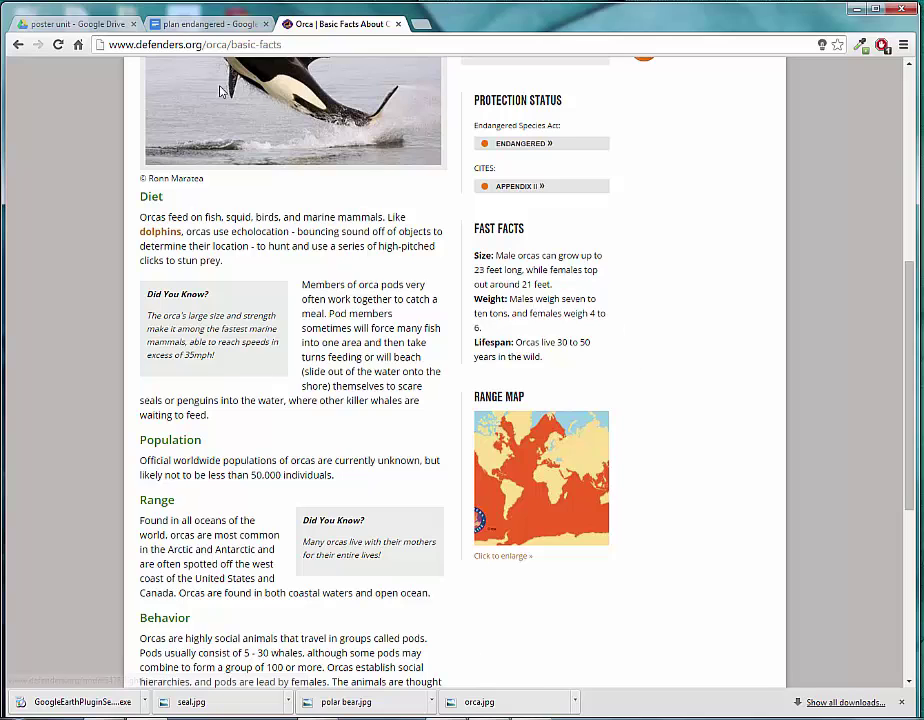
Switch back to the 'plan endangered' document
left_click(200, 23)
Name Animal 1 'Orca' and make fact one 'male 23 feet long females 21 feet long'
type("Orca")
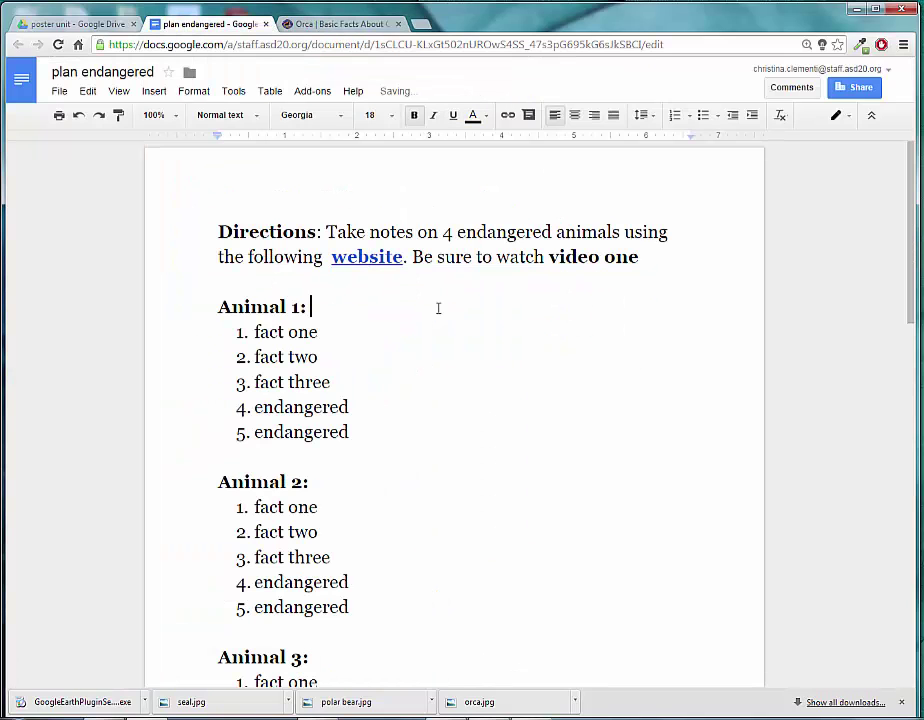
left_click_drag(318, 333, 254, 334)
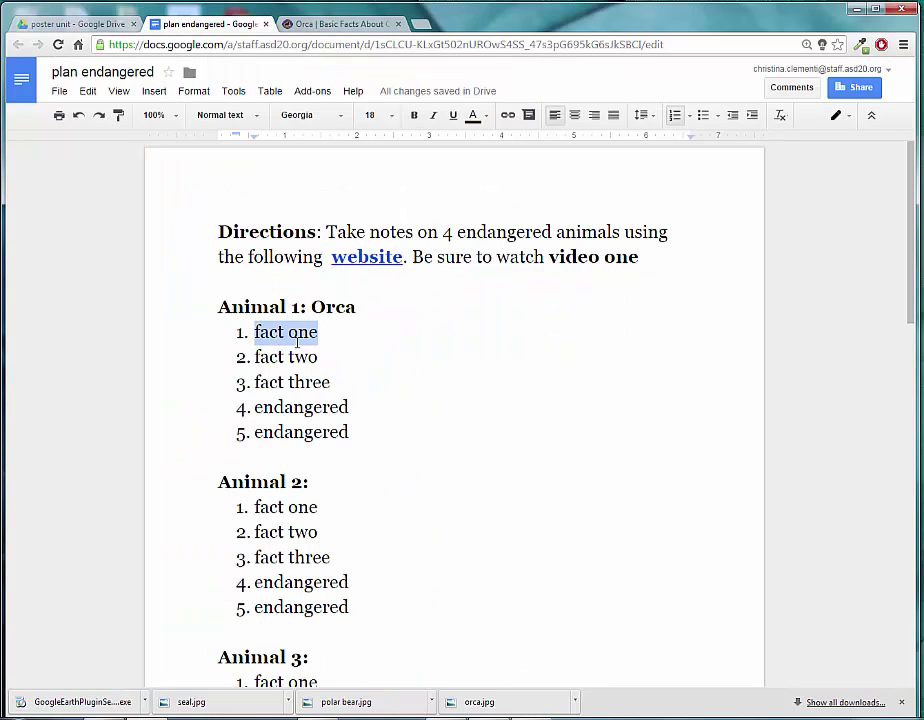
type("23 feet long")
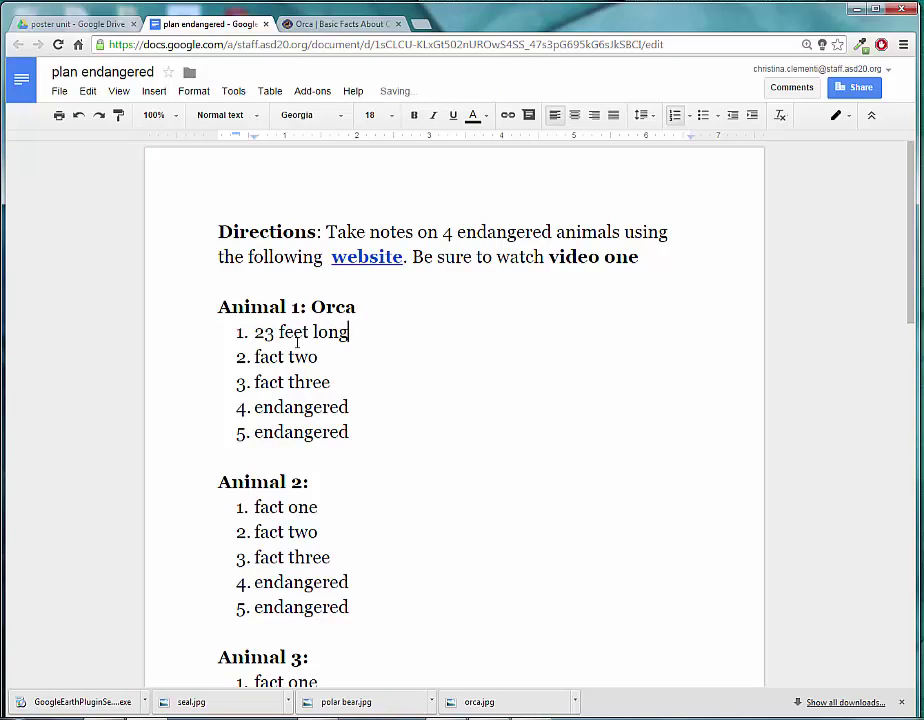
left_click(256, 333)
type("male")
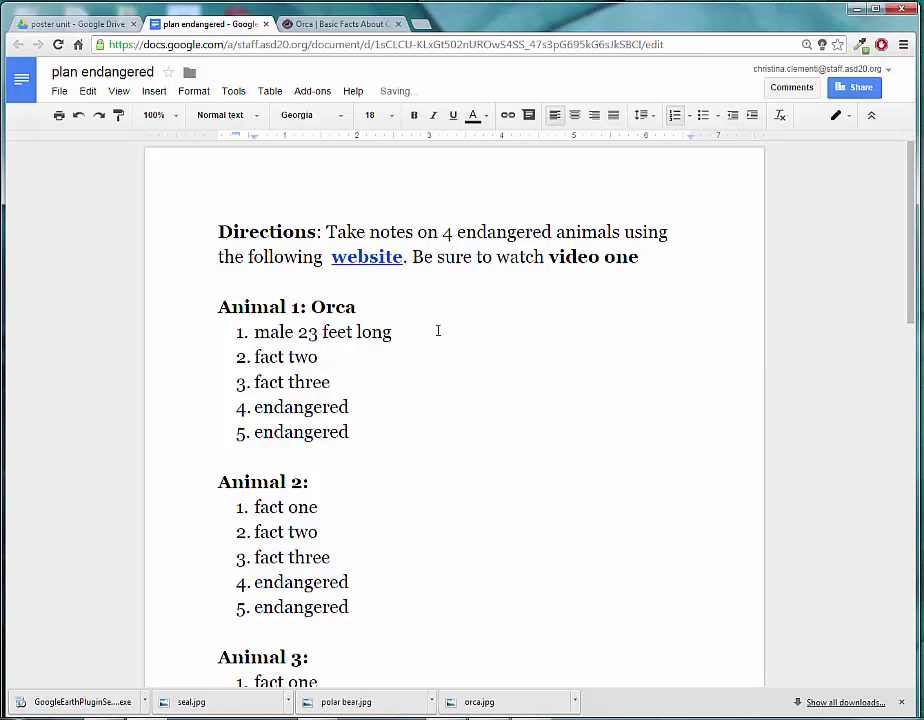
type("females 21 feet long")
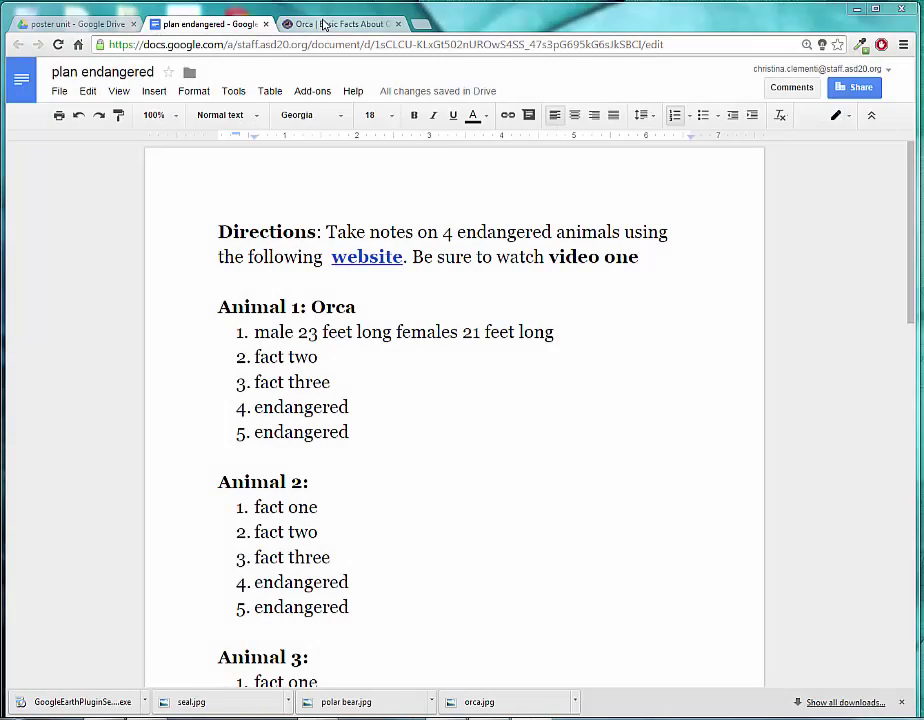
left_click(322, 26)
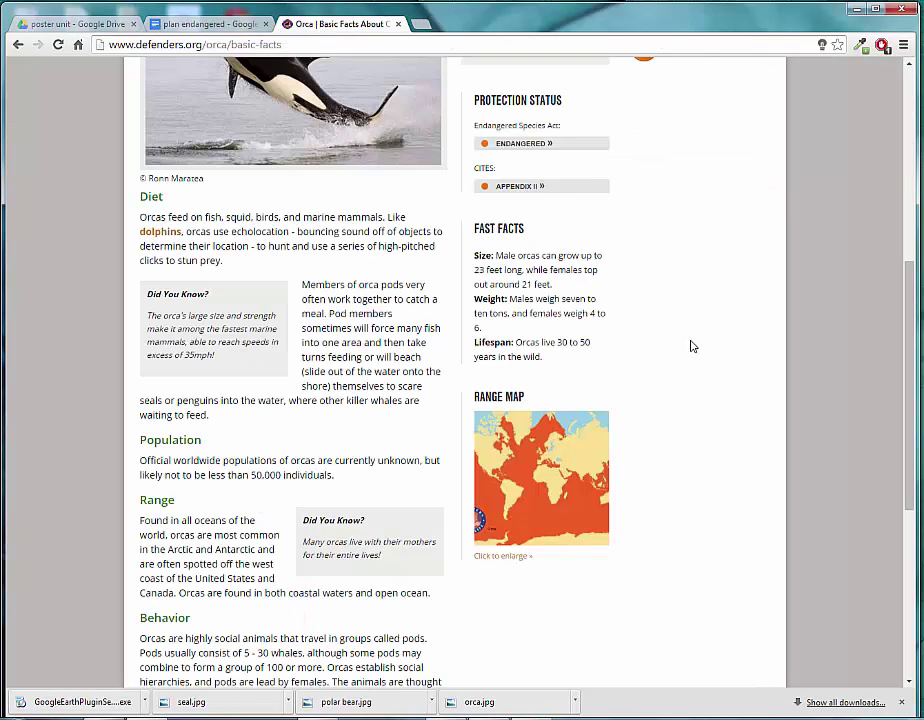
Zoom in on the orca Fast Facts to read its weight and lifespan
key("ctrl+plus")
key("ctrl+plus")
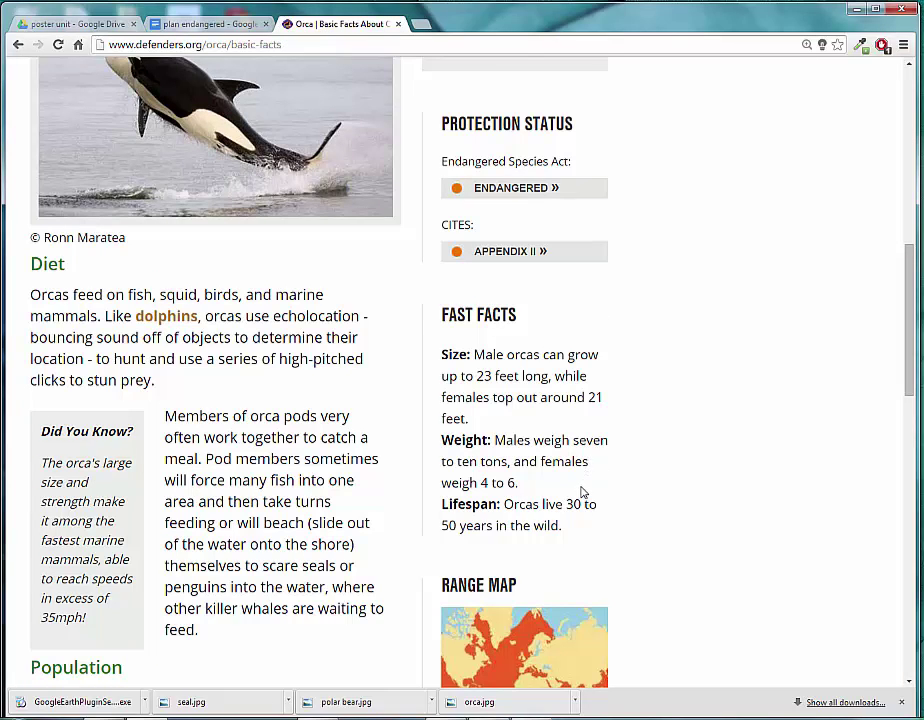
key("ctrl+shift+Tab")
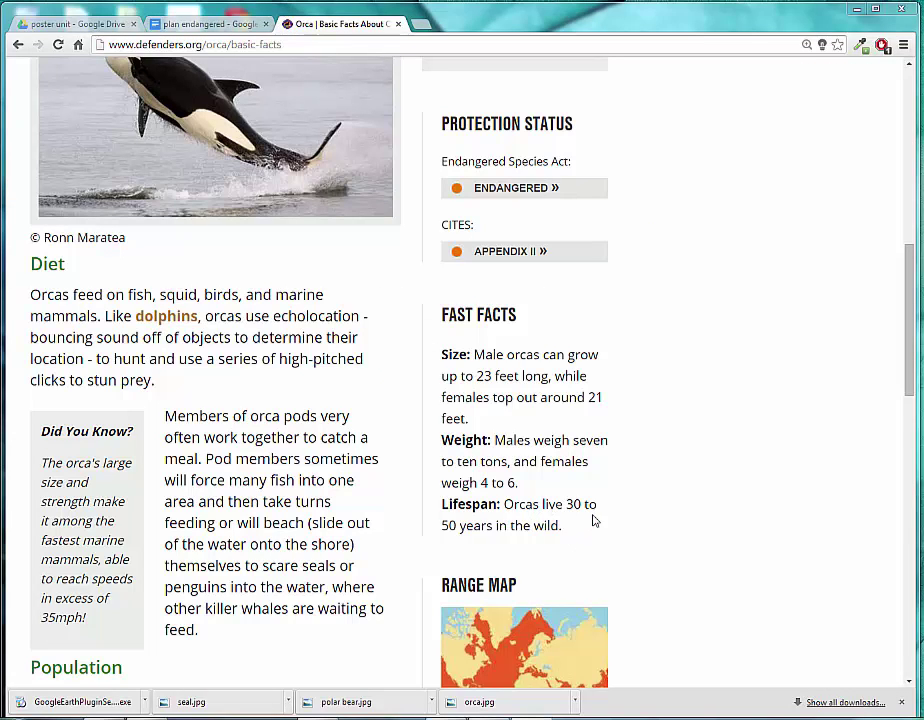
Enter '30-50 live years wild' as Orca fact three, then reopen the orca page via the link
left_click(185, 31)
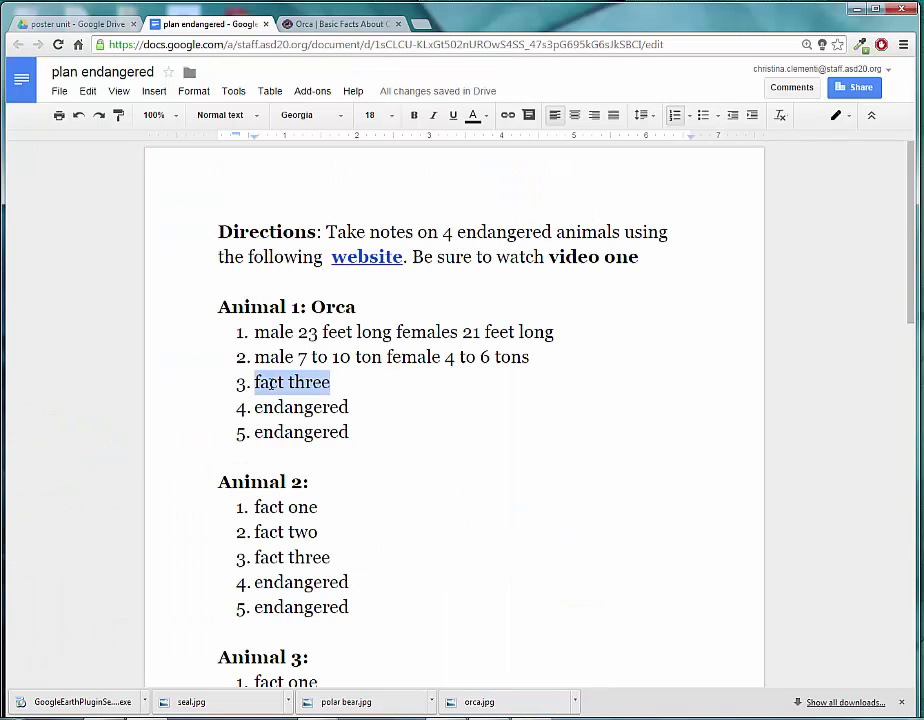
type("30-50 live y")
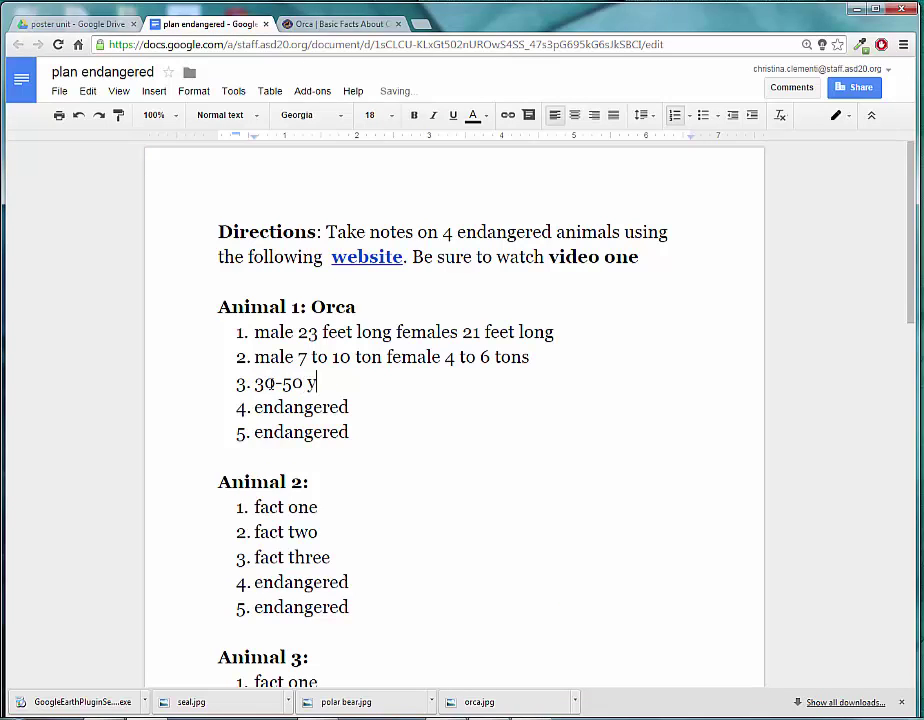
type("ears wild")
left_click(306, 383)
type("live")
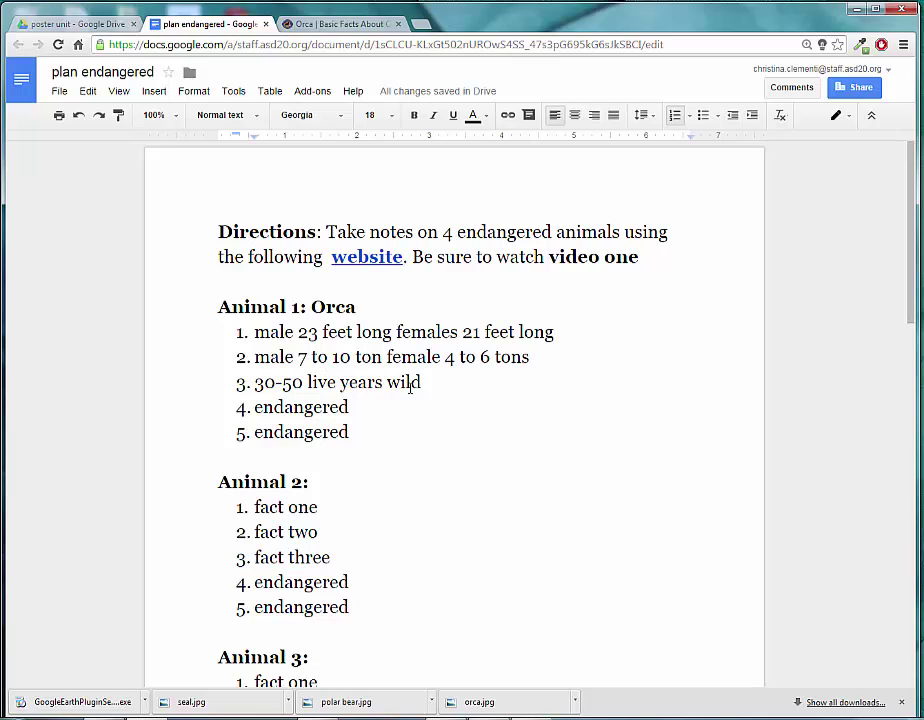
key("Left")
key("Left")
left_click(378, 257)
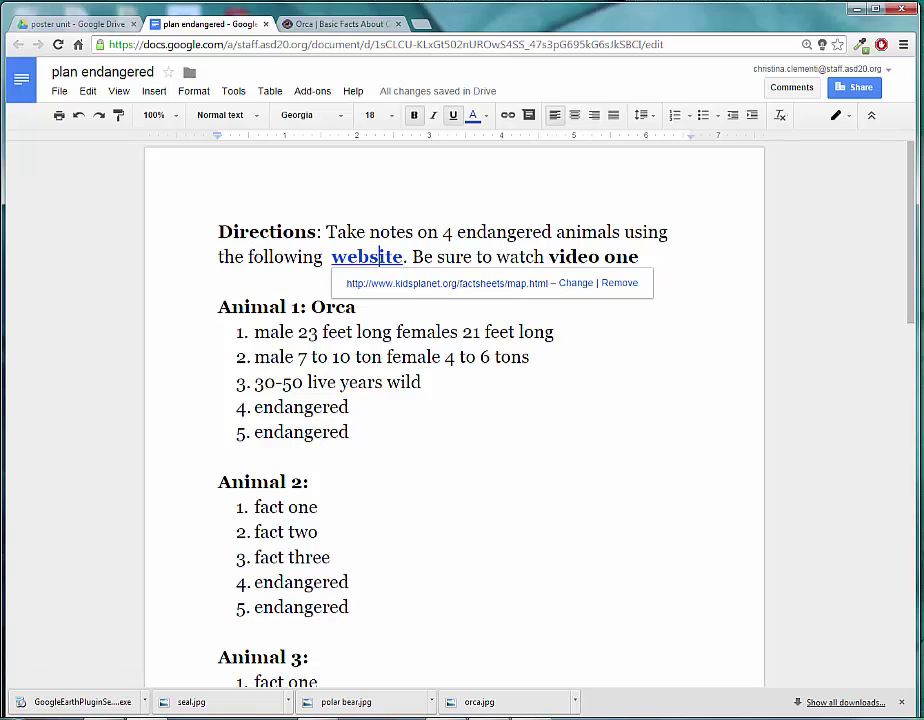
left_click(332, 430)
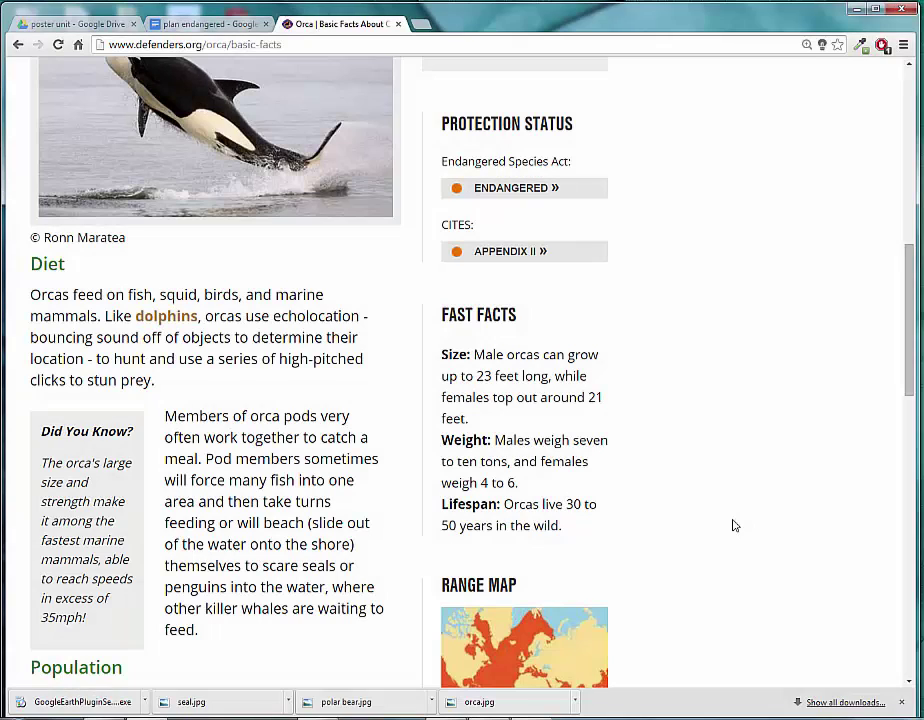
Find 'threat' on the orca page, open Threats to Orcas, and select phrases in its paragraph
key("ctrl+f")
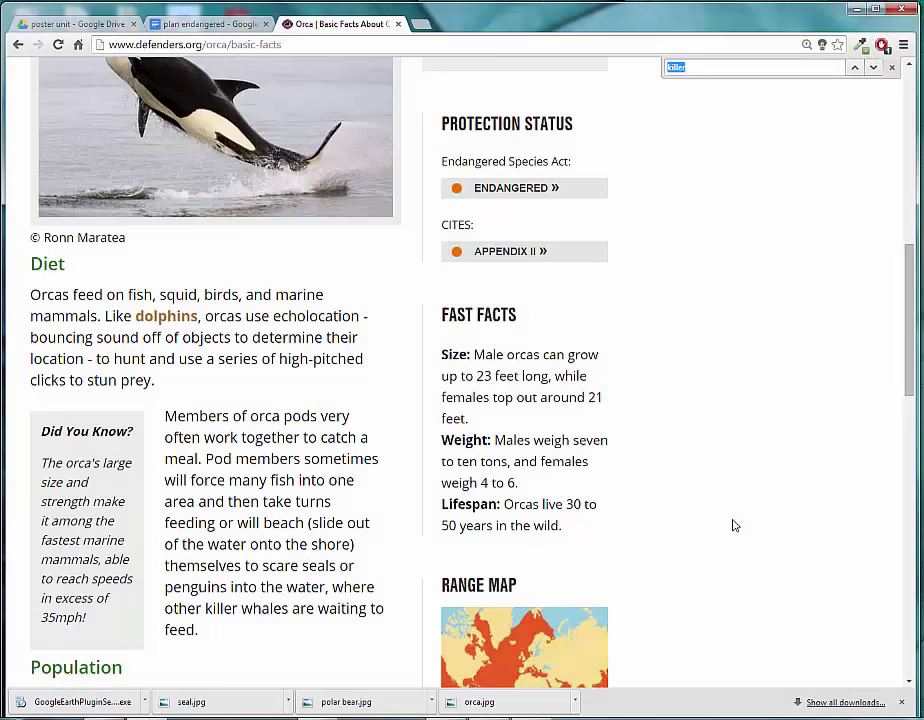
type("threat")
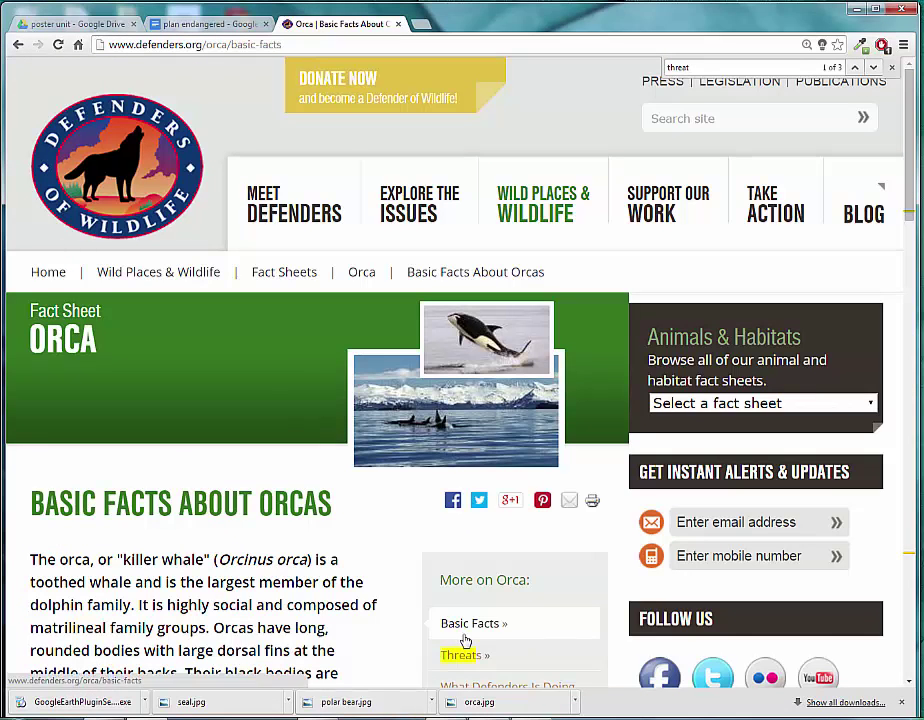
scroll(470, 620, "down", 1)
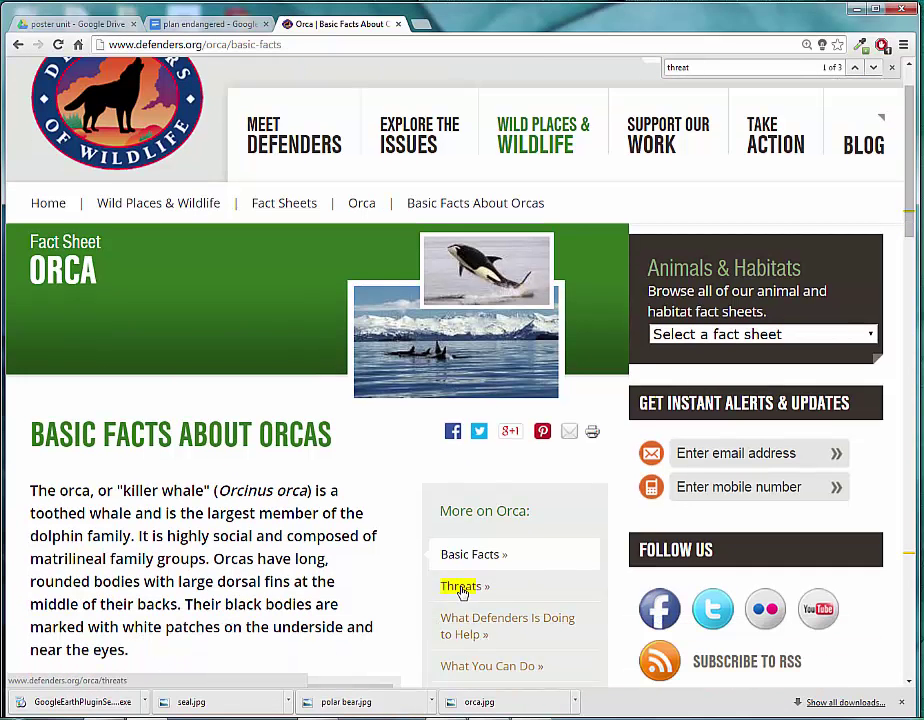
left_click(461, 591)
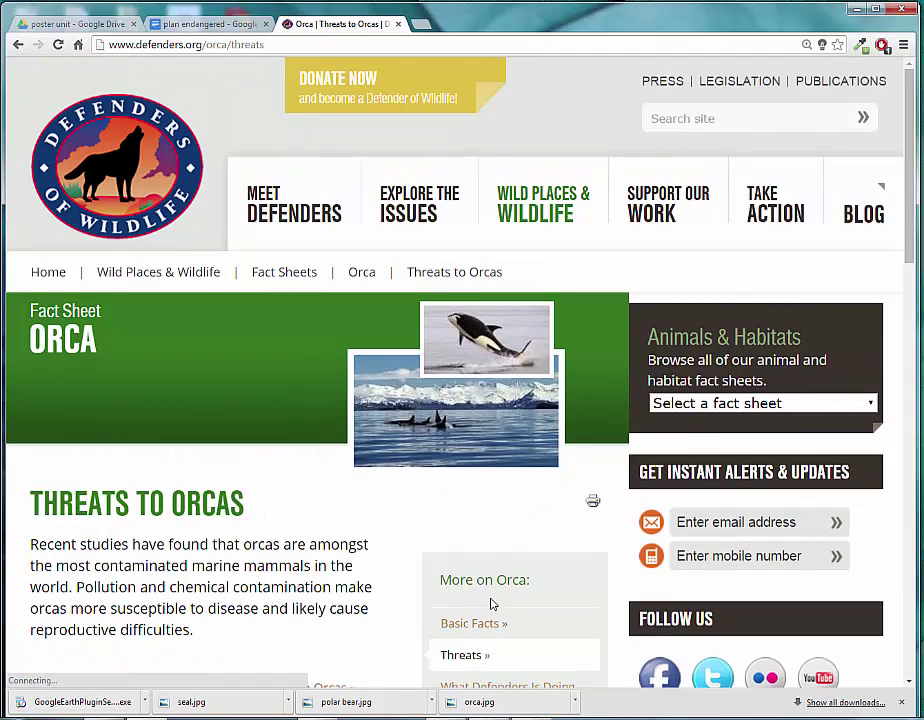
scroll(344, 478, "down", 3)
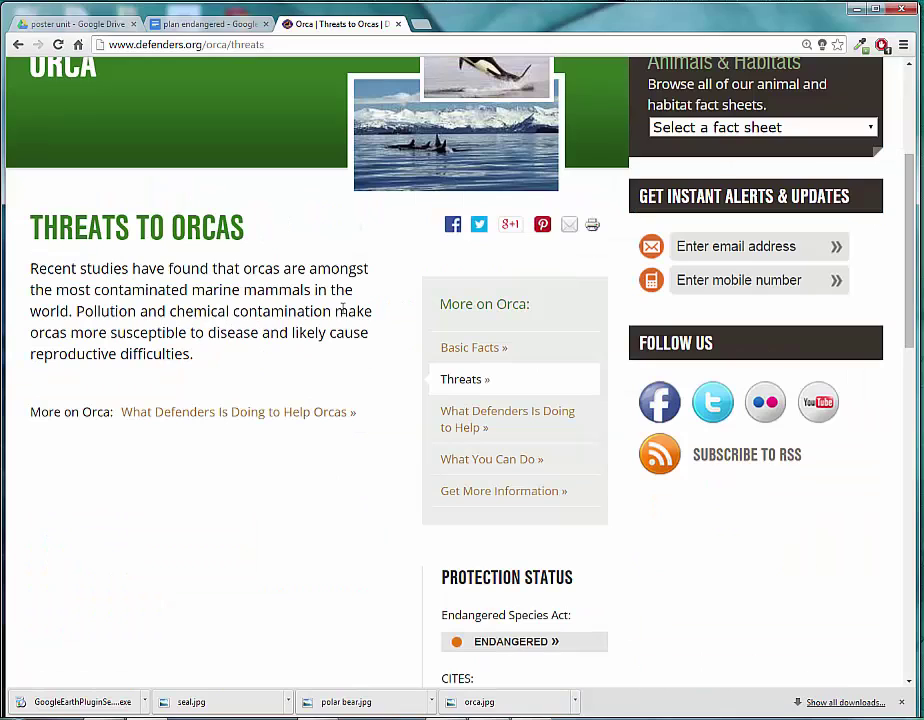
left_click_drag(91, 289, 301, 289)
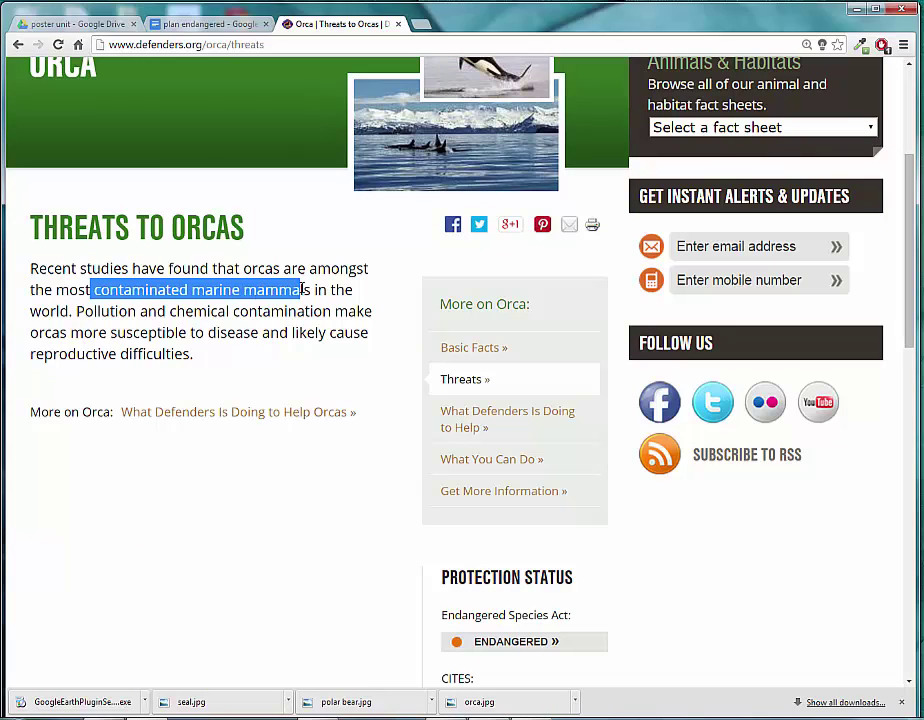
left_click_drag(157, 311, 247, 313)
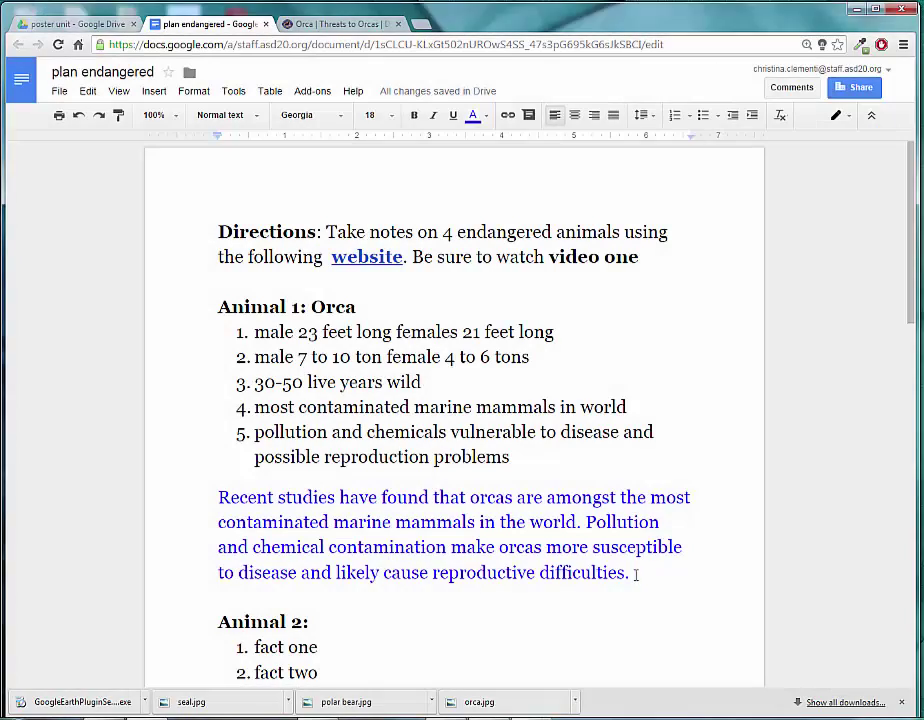
Select the blue pasted source paragraph below the Orca notes and close the Threats to Orcas tab
left_click_drag(636, 575, 209, 499)
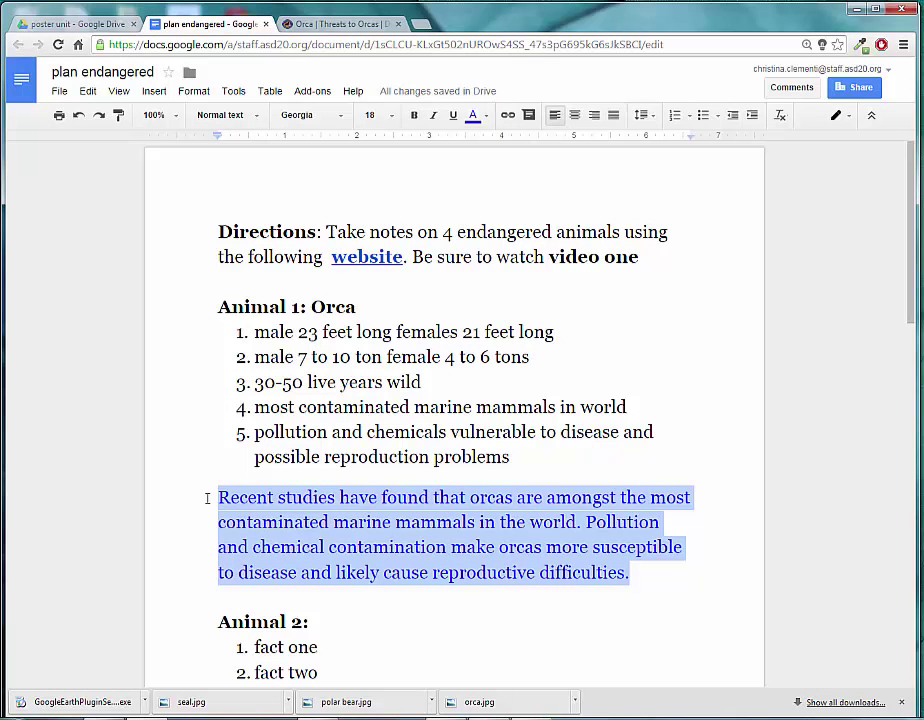
left_click(692, 593)
left_click_drag(630, 574, 198, 491)
left_click(750, 496)
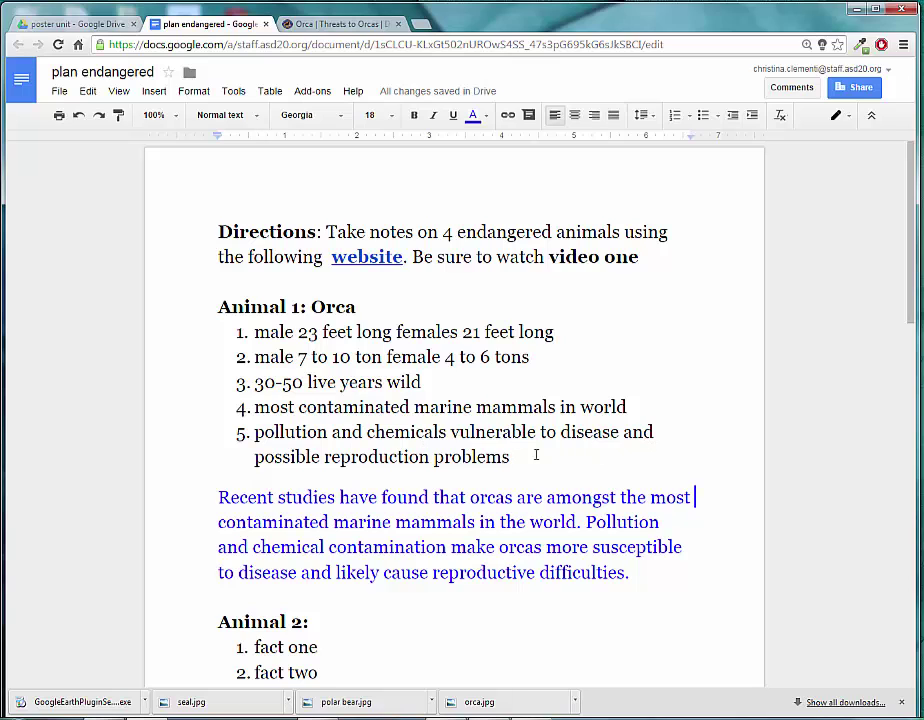
left_click_drag(536, 455, 254, 407)
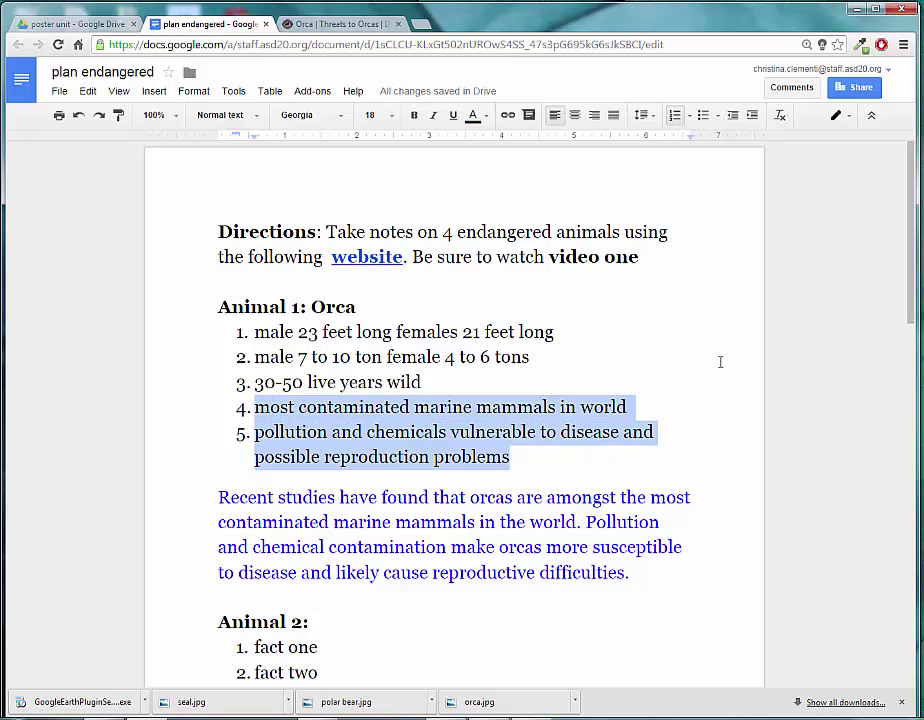
left_click(531, 357)
left_click_drag(632, 572, 212, 499)
key("ctrl+c")
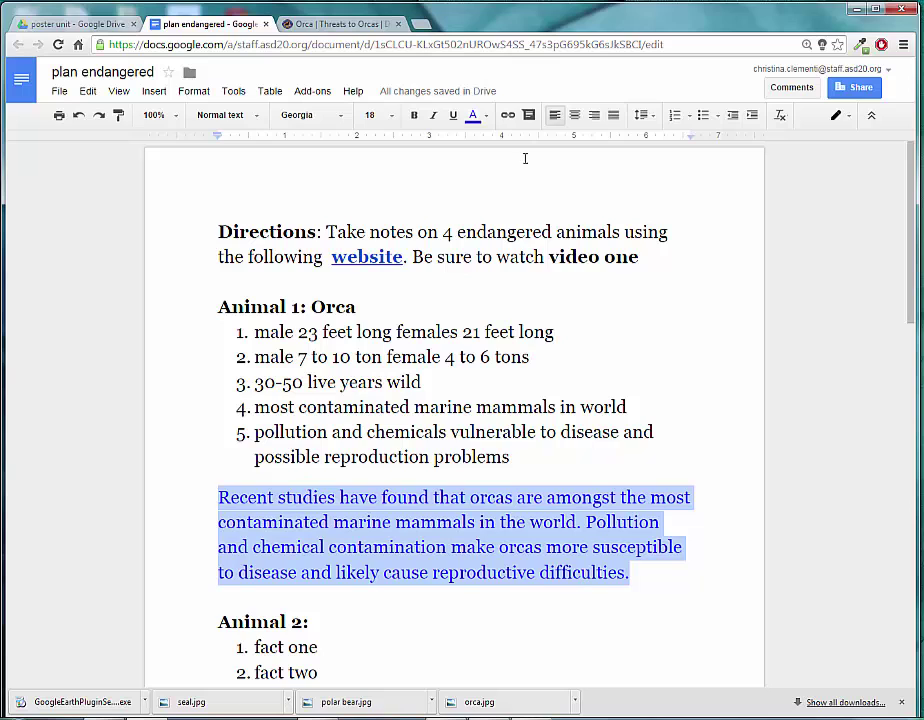
left_click(310, 24)
left_click(397, 23)
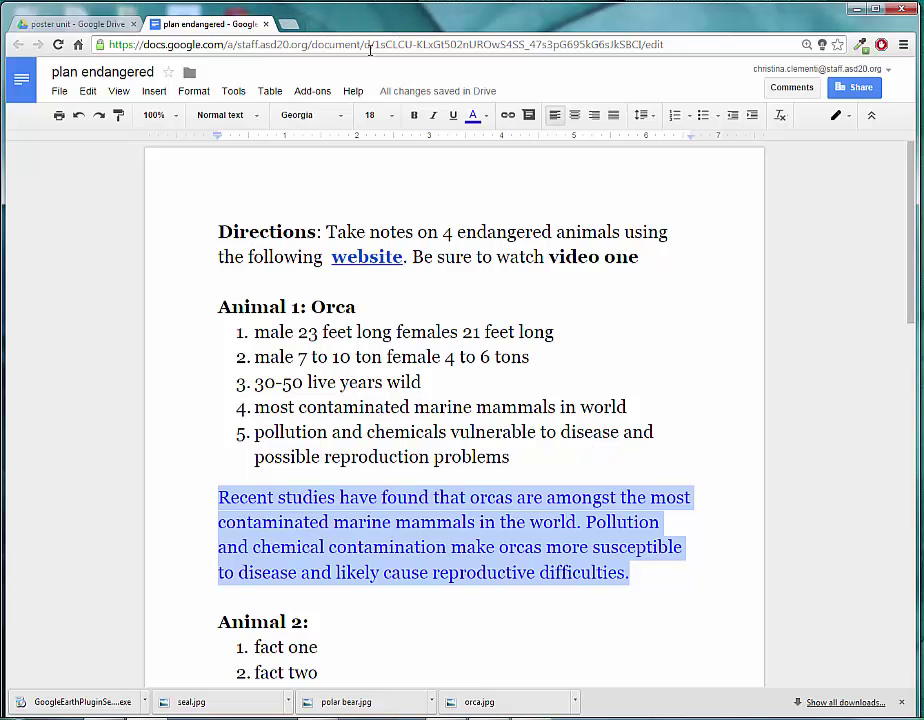
Google the pasted orca paragraph, reopen the Threats to Orcas result, and return to the notes
left_click(288, 23)
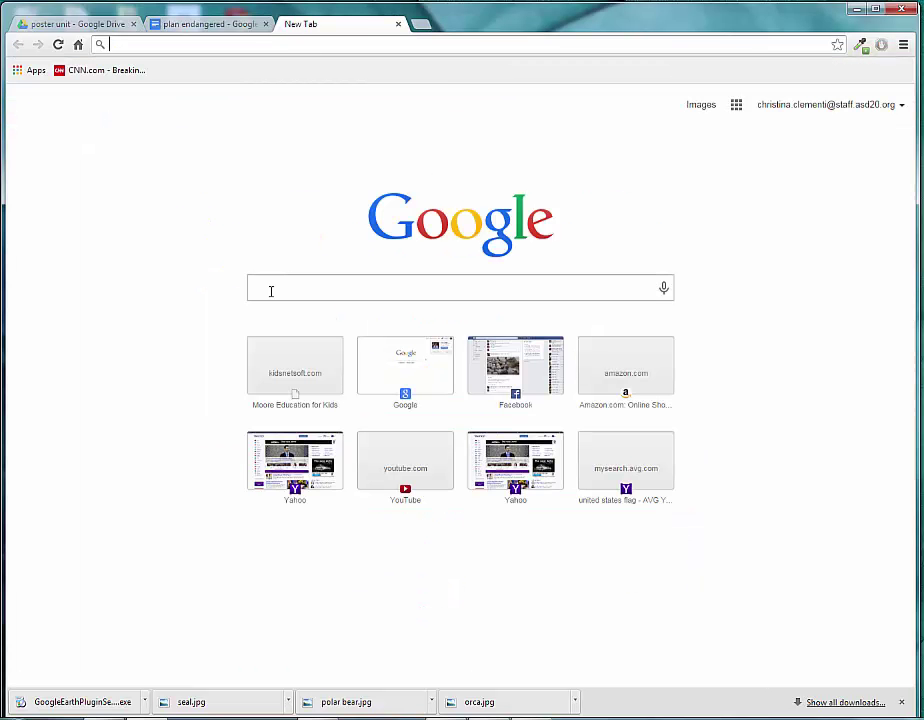
left_click(323, 282)
key("ctrl+v")
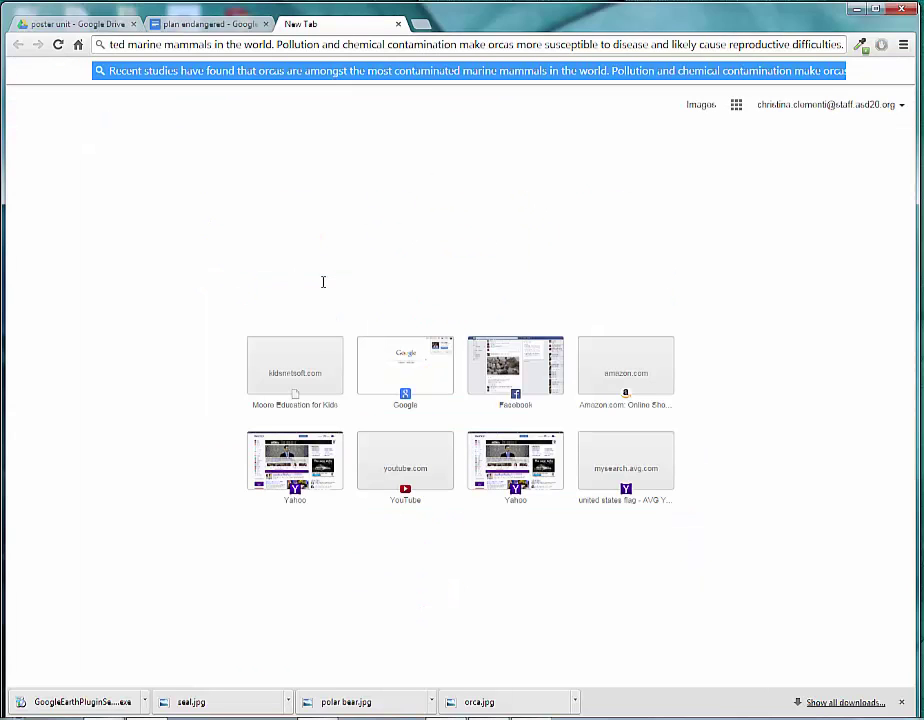
key("Return")
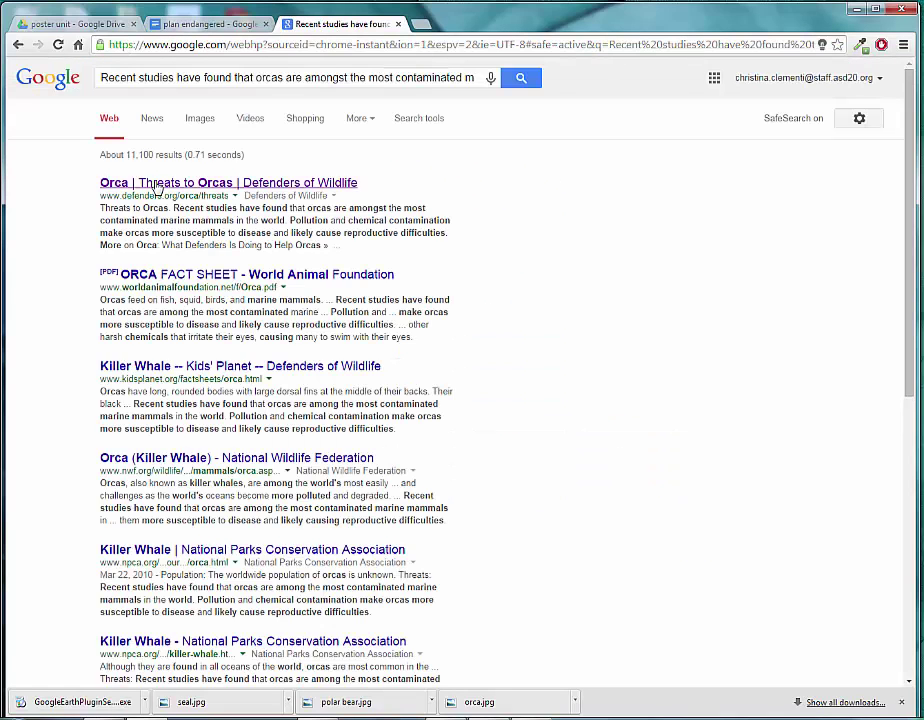
left_click(116, 137)
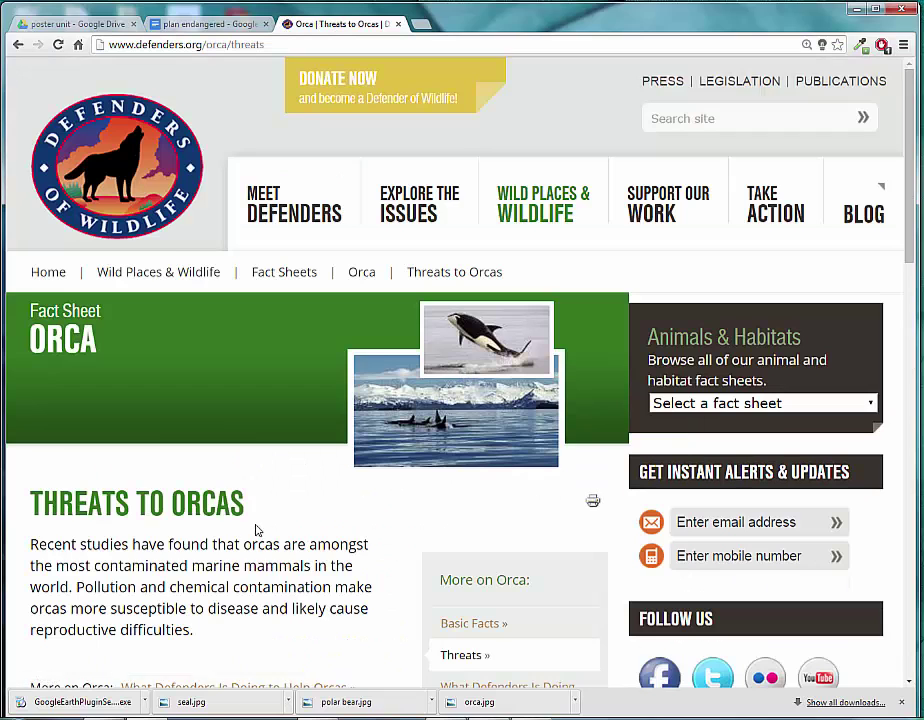
scroll(256, 530, "down", 1)
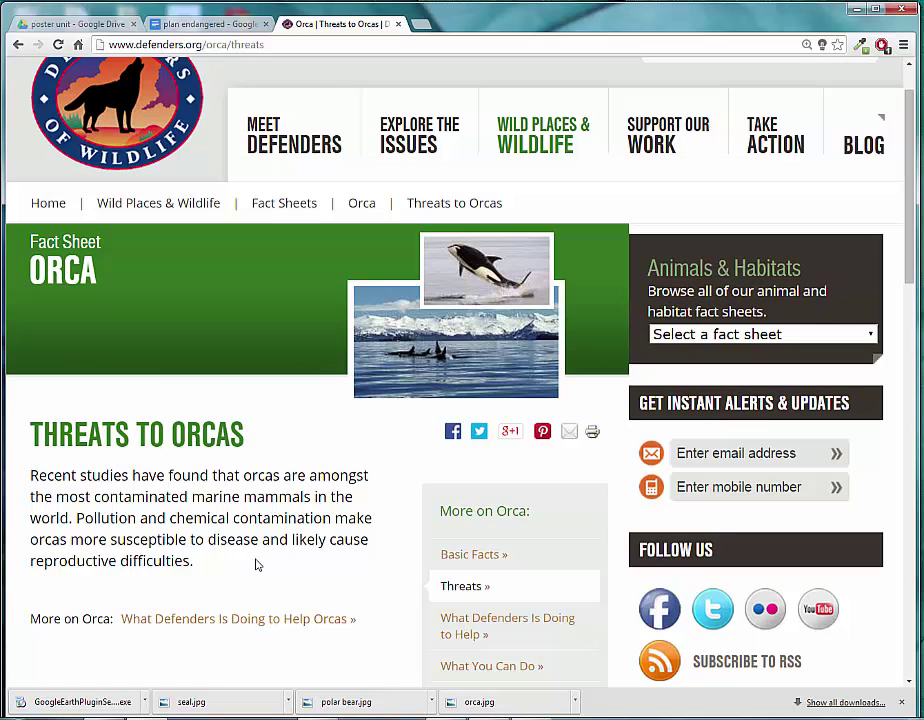
left_click(205, 23)
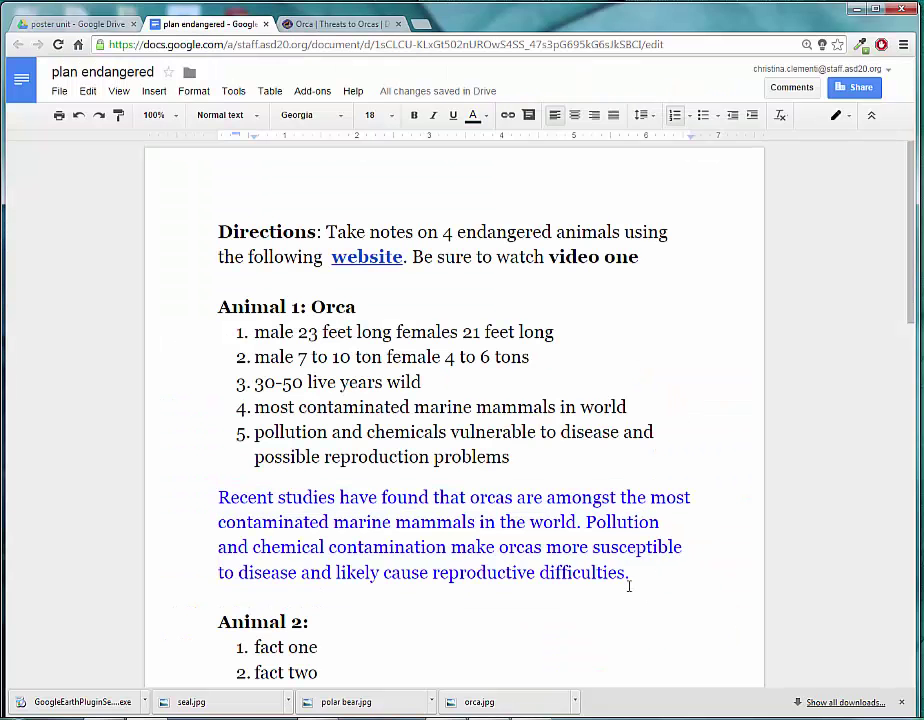
Delete the pasted 'Recent studies' paragraph and its blank line, then show the plan endangered example document
left_click_drag(629, 584, 113, 503)
key("BackSpace")
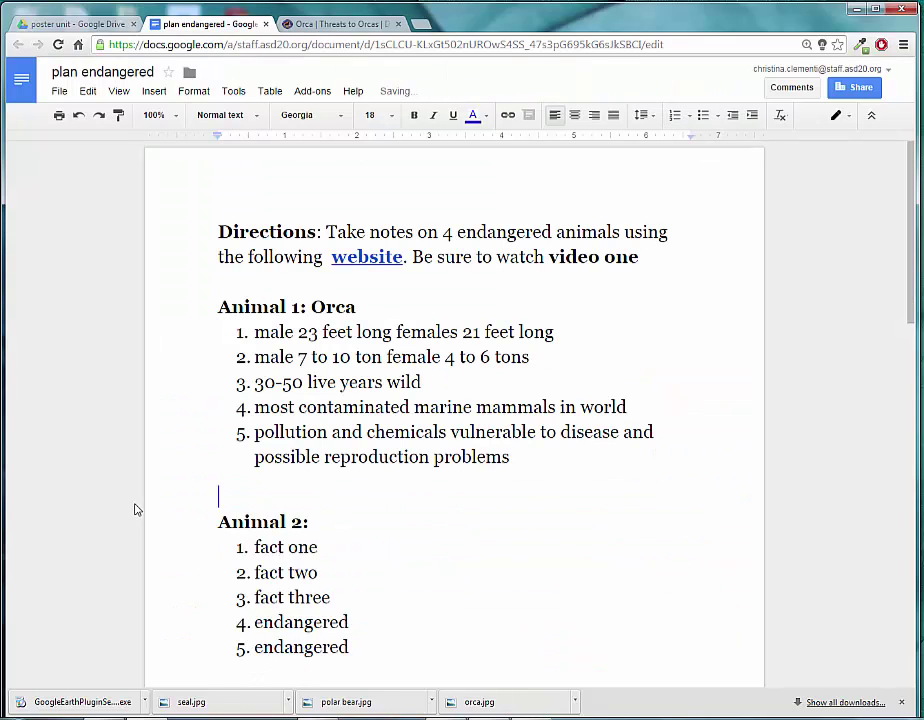
key("Delete")
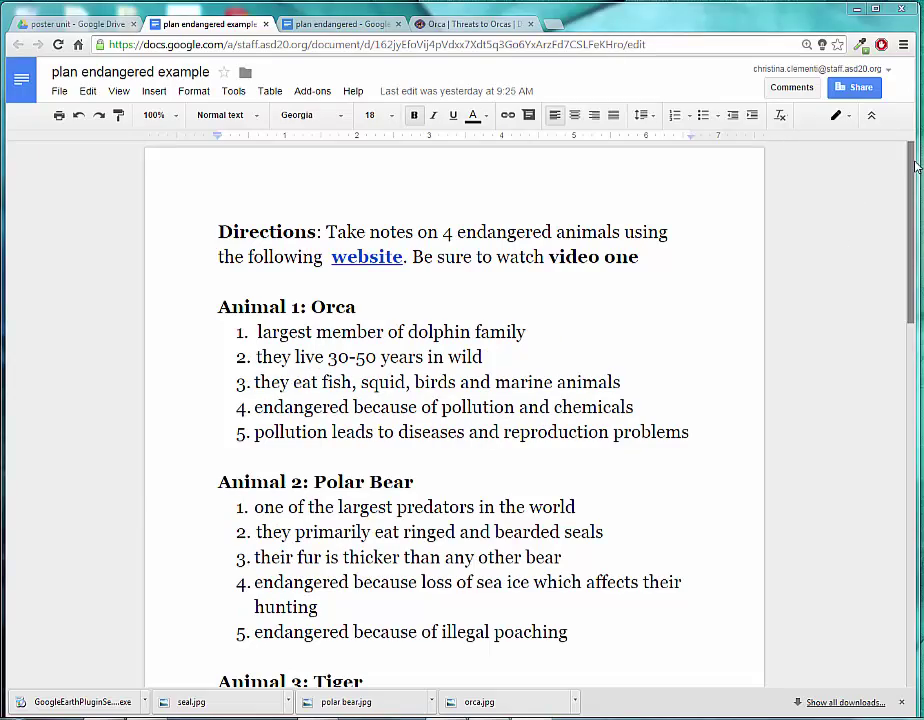
mouse_move(907, 157)
left_mouse_down()
mouse_move(903, 384)
mouse_move(903, 170)
left_mouse_up()
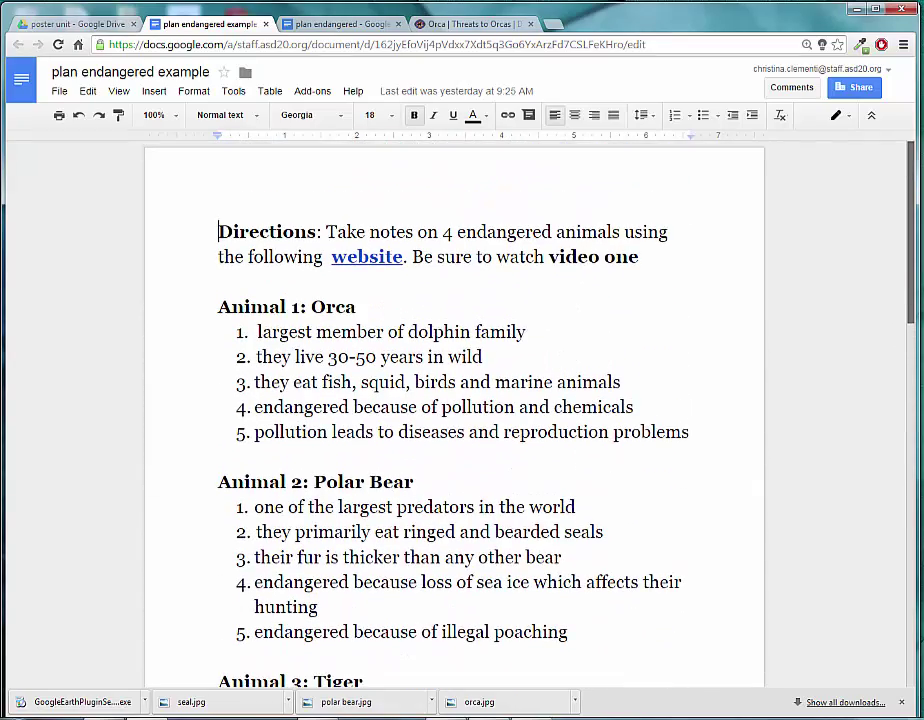